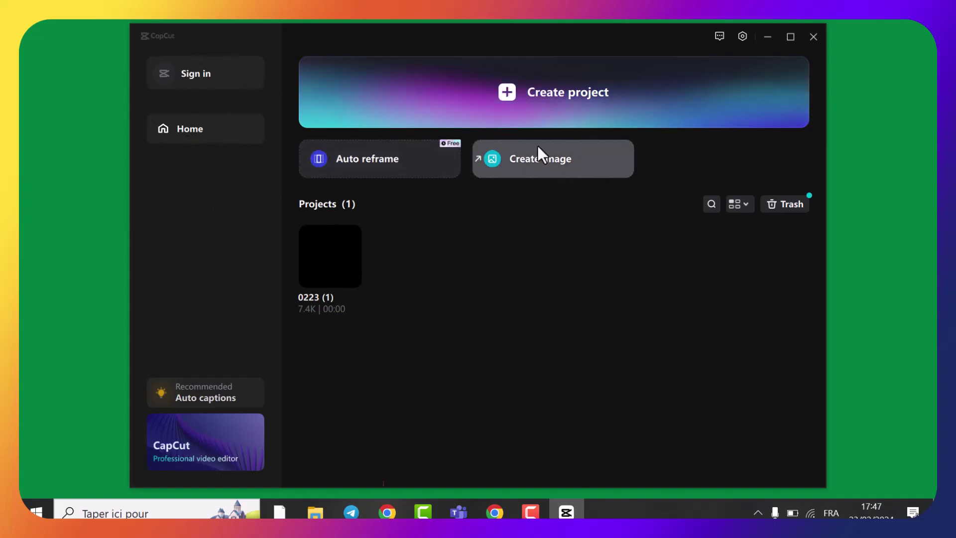
Import the video "4 codes secrets cachées sur Android" into a new project and place it at the start of the timeline
{"action": "left_click", "coordinate": [556, 92]}
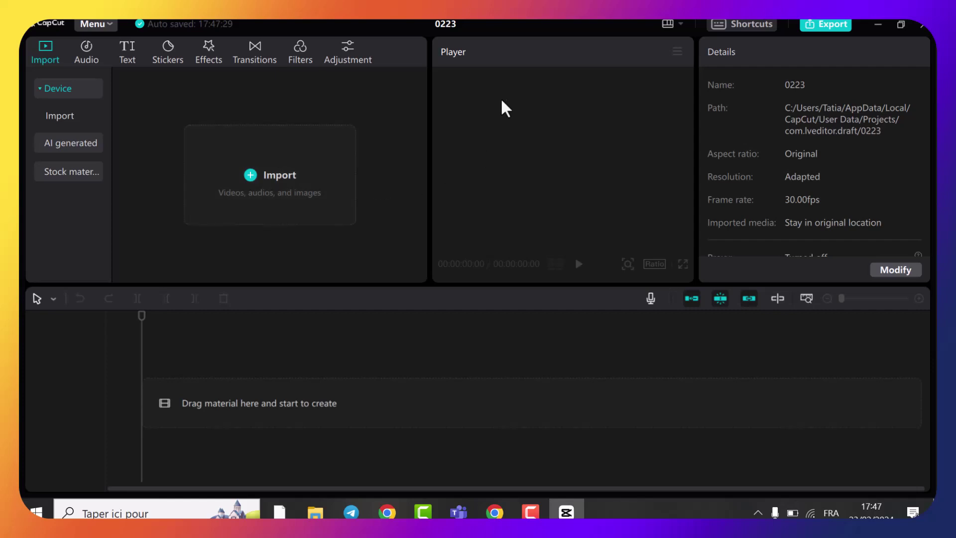
{"action": "left_click", "coordinate": [218, 174]}
{"action": "left_click", "coordinate": [219, 135]}
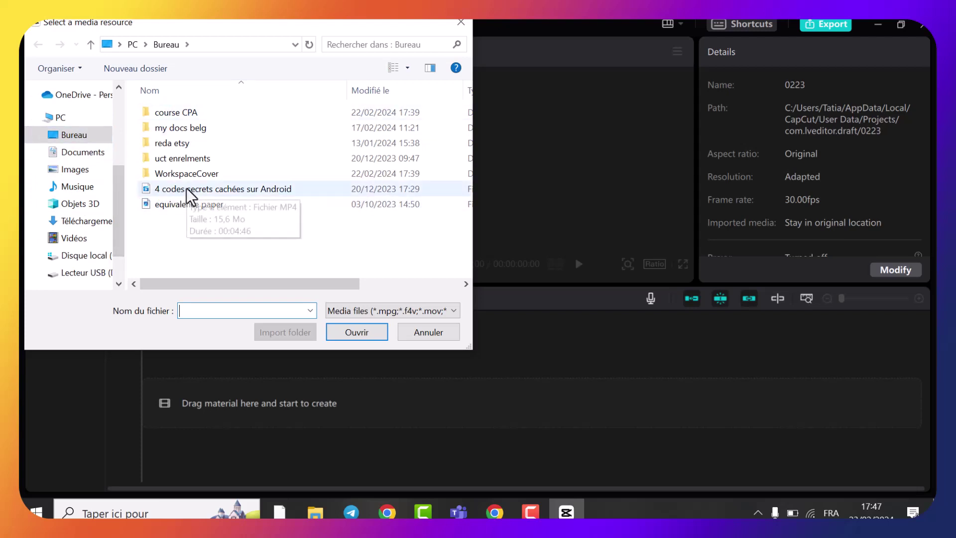
{"action": "left_click", "coordinate": [252, 189]}
{"action": "left_click", "coordinate": [356, 332]}
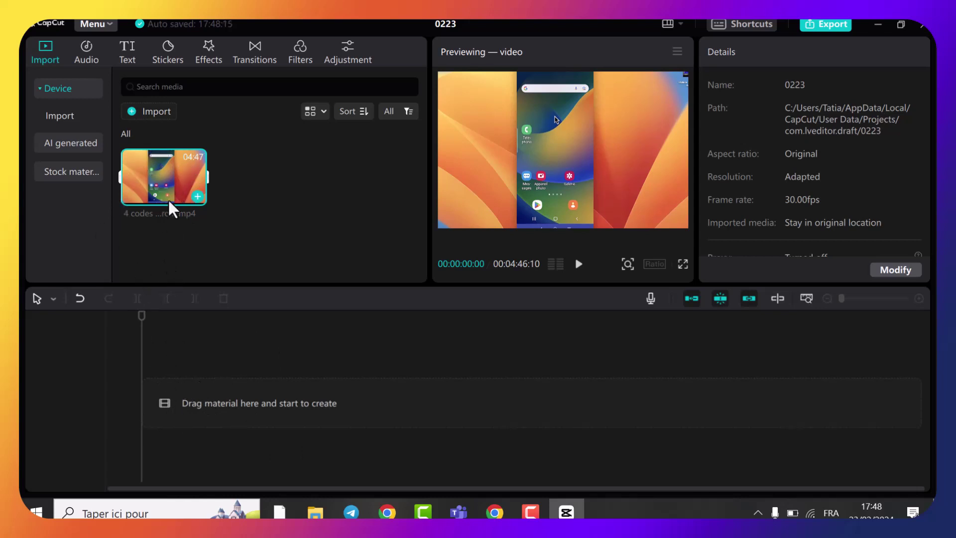
{"action": "left_click_drag", "start_coordinate": [176, 178], "coordinate": [149, 408]}
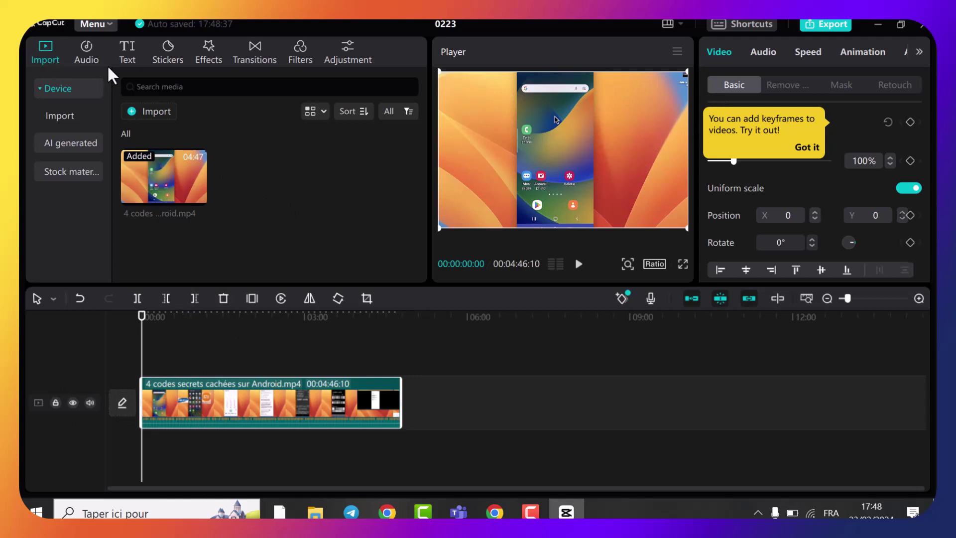
Generate automatic captions for the clip with French as the spoken language
{"action": "left_click", "coordinate": [127, 44]}
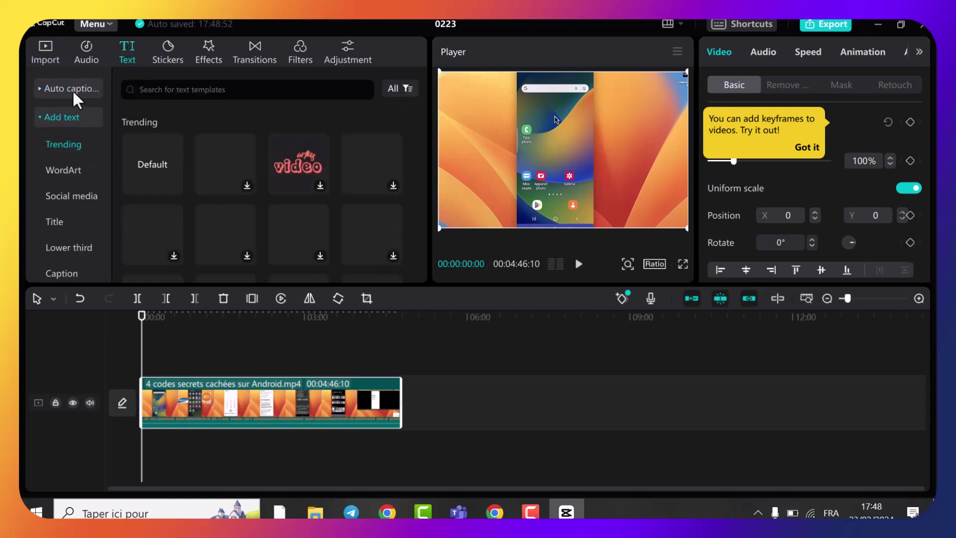
{"action": "left_click", "coordinate": [85, 89]}
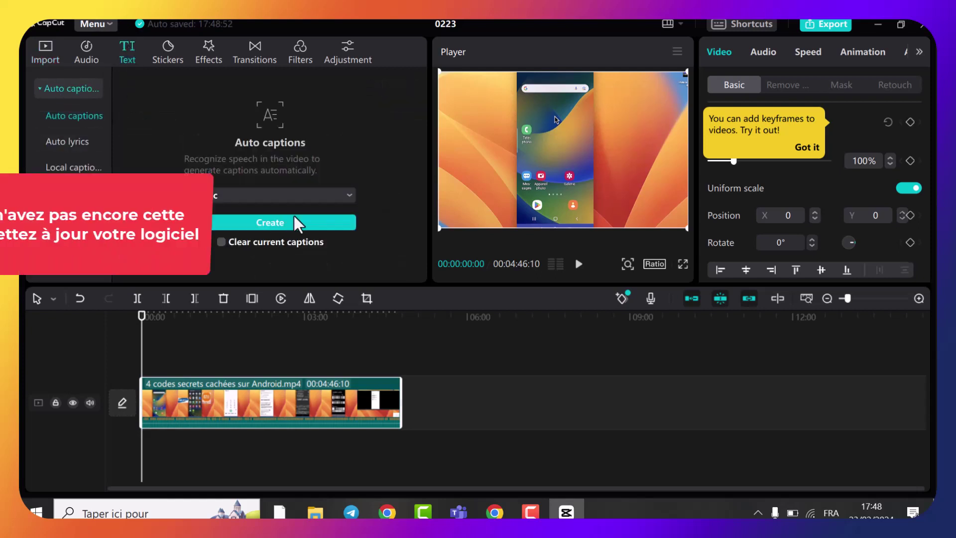
{"action": "left_click", "coordinate": [347, 196]}
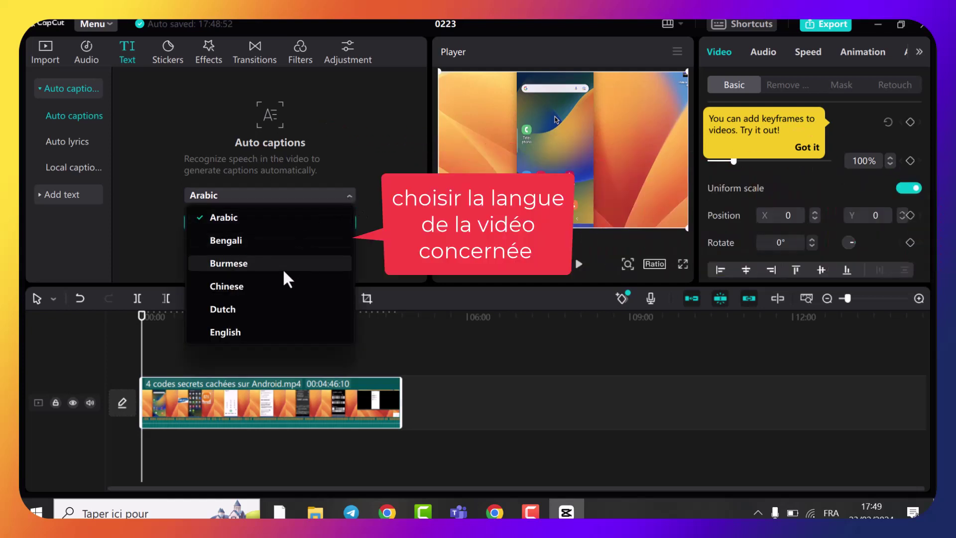
{"action": "scroll", "coordinate": [282, 268], "scroll_direction": "down", "scroll_amount": 1}
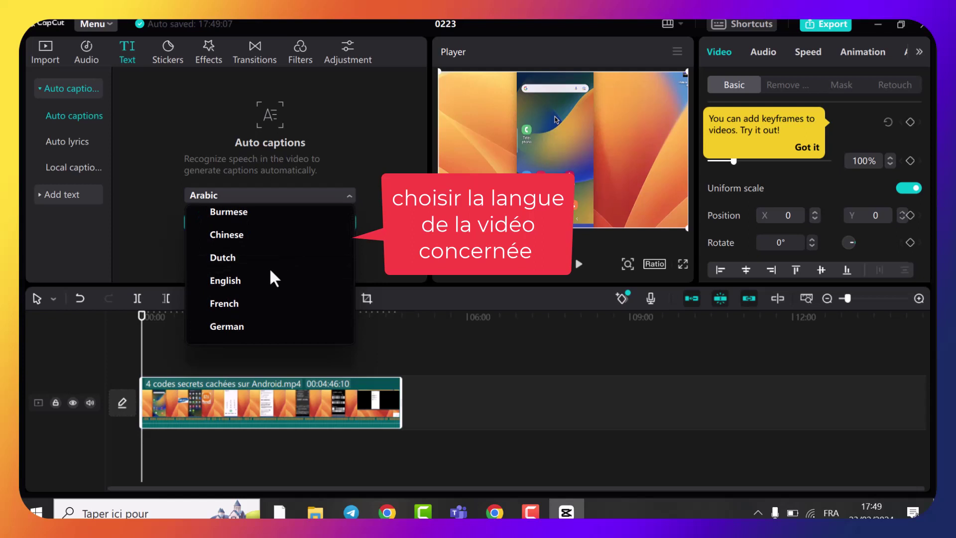
{"action": "left_click", "coordinate": [219, 309]}
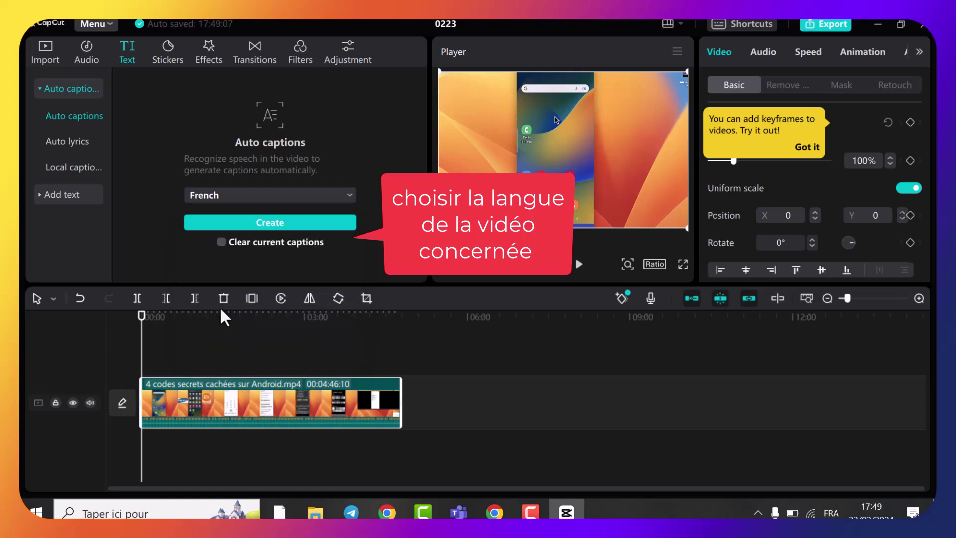
{"action": "left_click", "coordinate": [273, 220]}
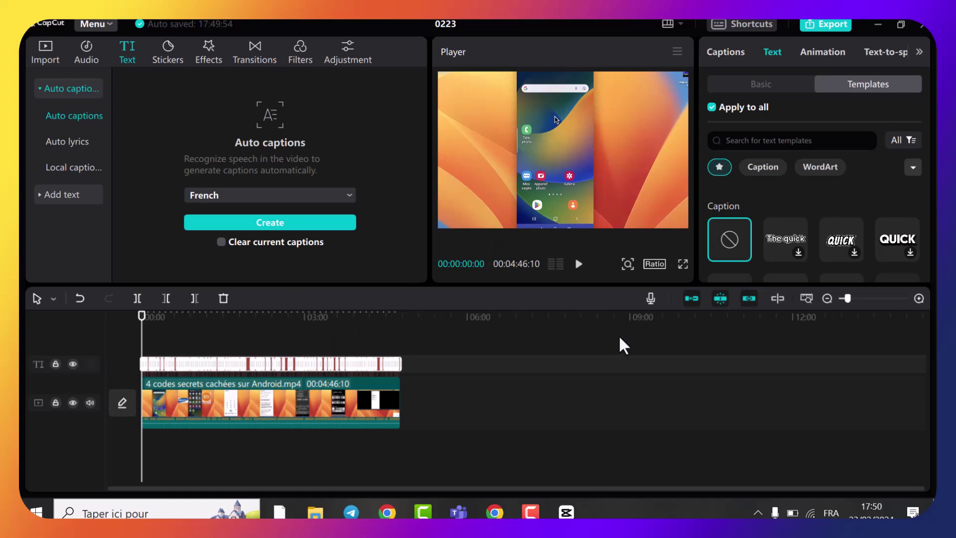
Play the opening seconds to check the captions, and enlarge the caption text to nearly the full frame width
{"action": "left_click", "coordinate": [578, 264]}
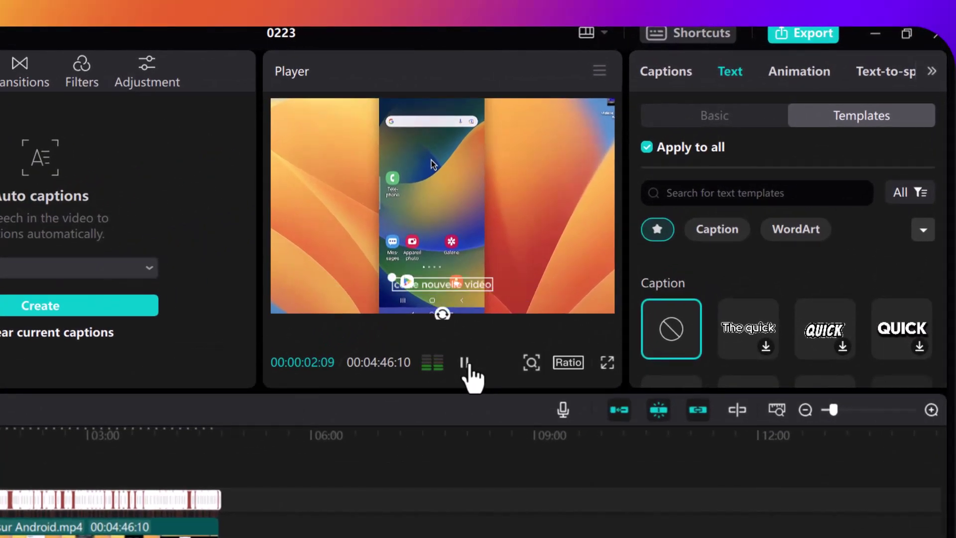
{"action": "left_click", "coordinate": [464, 363]}
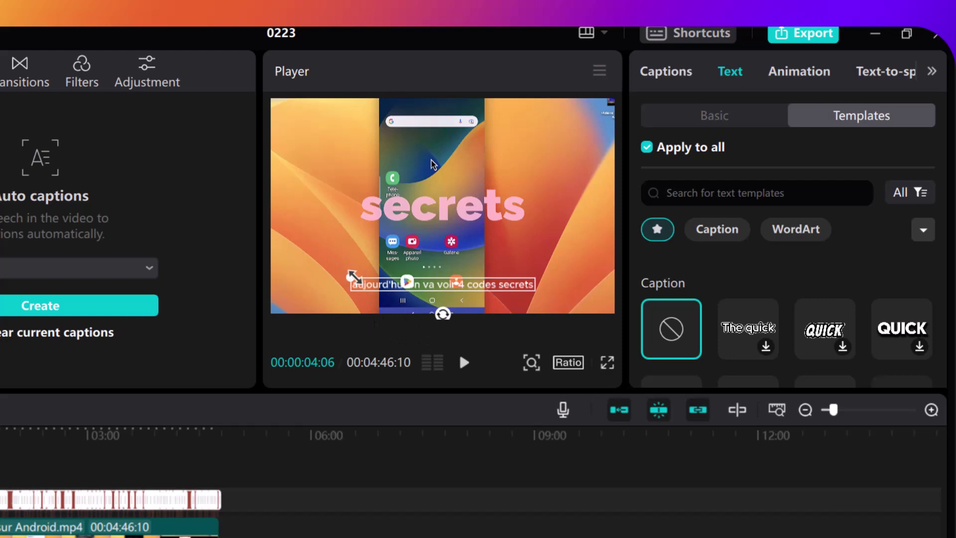
{"action": "left_click_drag", "start_coordinate": [353, 275], "coordinate": [351, 273]}
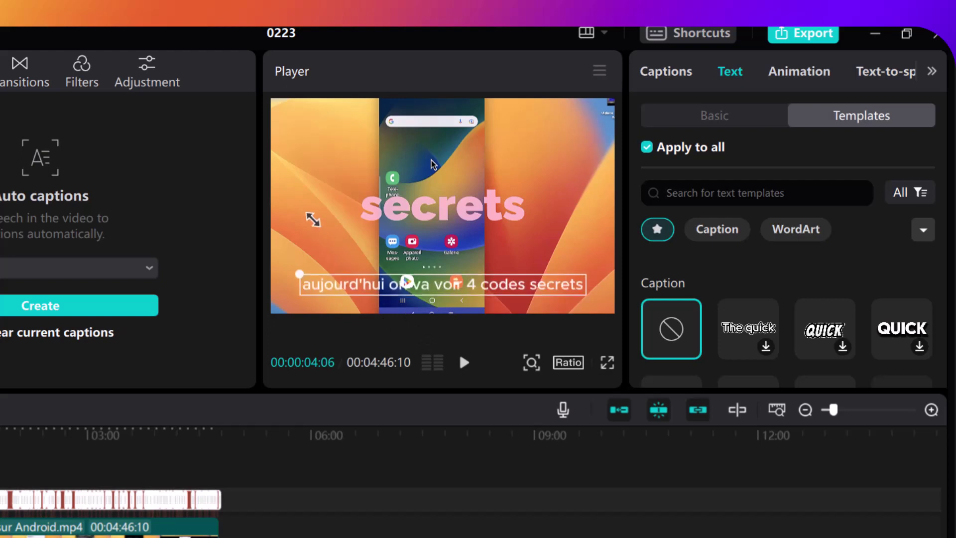
{"action": "left_click_drag", "start_coordinate": [313, 219], "coordinate": [309, 216]}
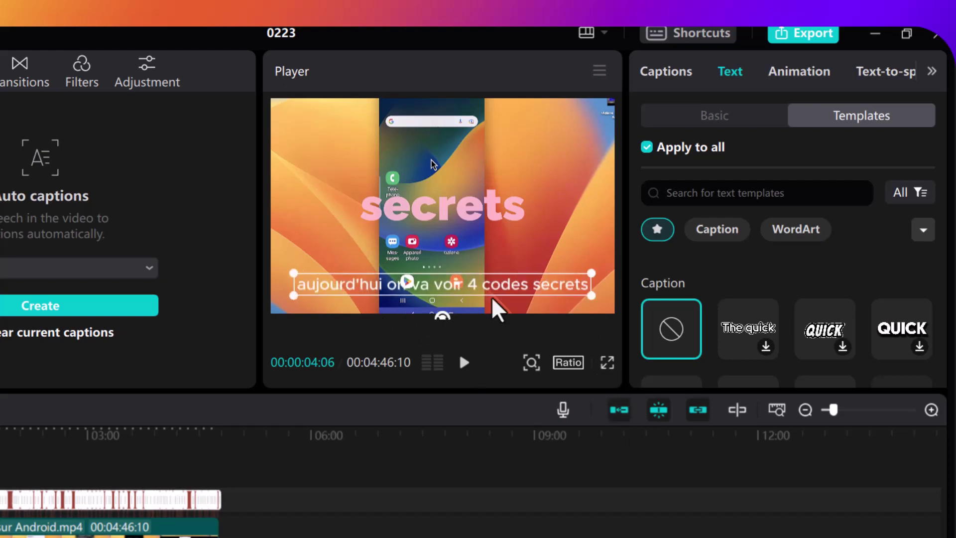
Change the text colour of all captions to bright blue and make them bold
{"action": "left_click", "coordinate": [718, 115]}
{"action": "scroll", "coordinate": [744, 214], "scroll_direction": "down", "scroll_amount": 5}
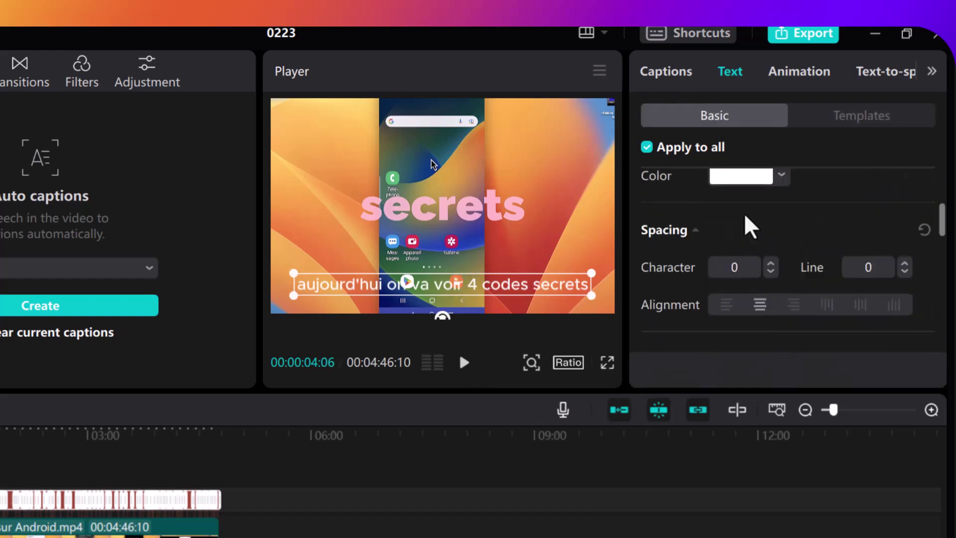
{"action": "left_click", "coordinate": [781, 173]}
{"action": "scroll", "coordinate": [782, 411], "scroll_direction": "down", "scroll_amount": 1}
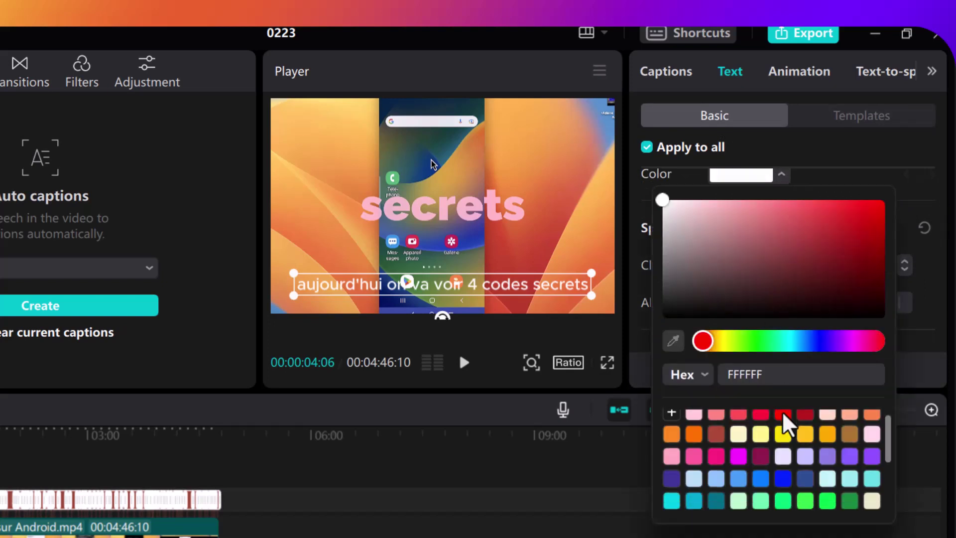
{"action": "scroll", "coordinate": [782, 411], "scroll_direction": "down", "scroll_amount": 2}
{"action": "scroll", "coordinate": [782, 411], "scroll_direction": "up", "scroll_amount": 3}
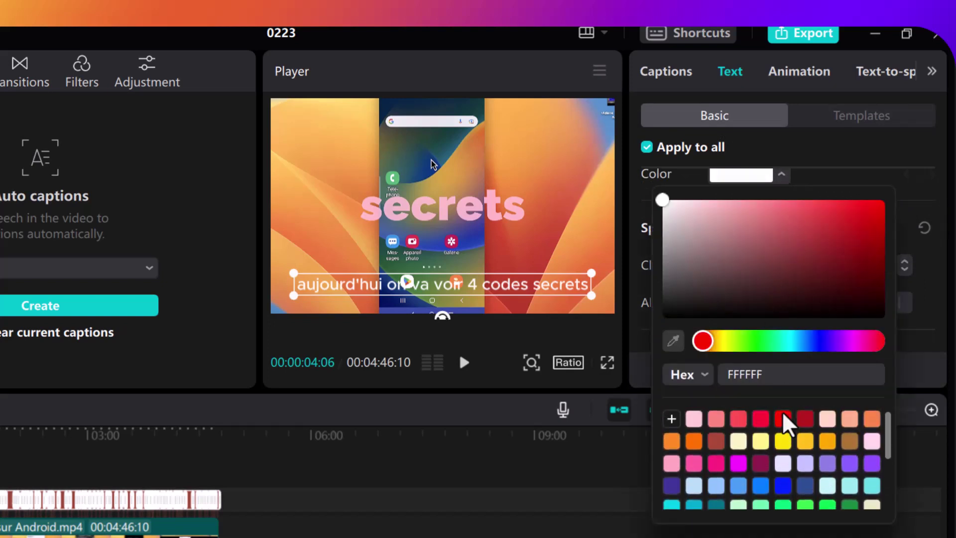
{"action": "left_click", "coordinate": [784, 485]}
{"action": "left_click", "coordinate": [857, 166]}
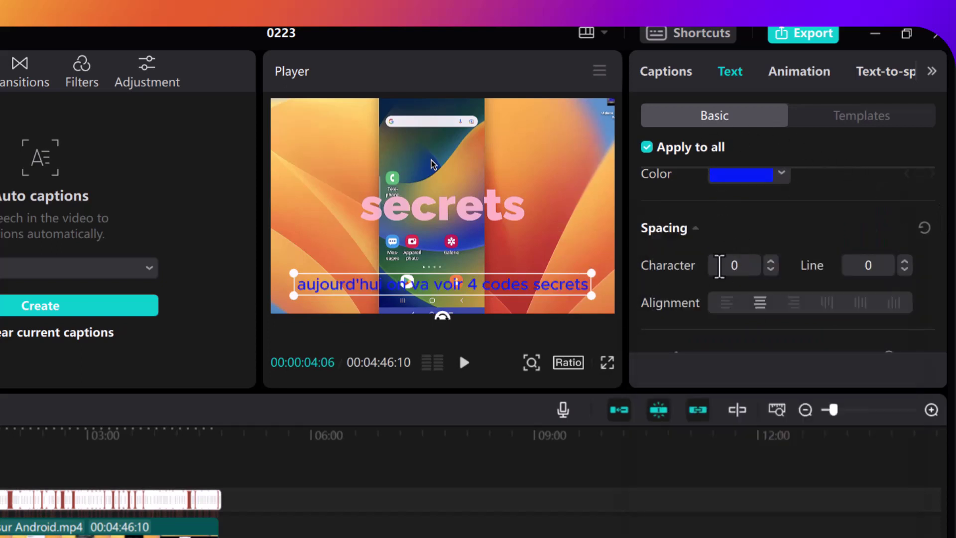
{"action": "scroll", "coordinate": [721, 206], "scroll_direction": "up", "scroll_amount": 3}
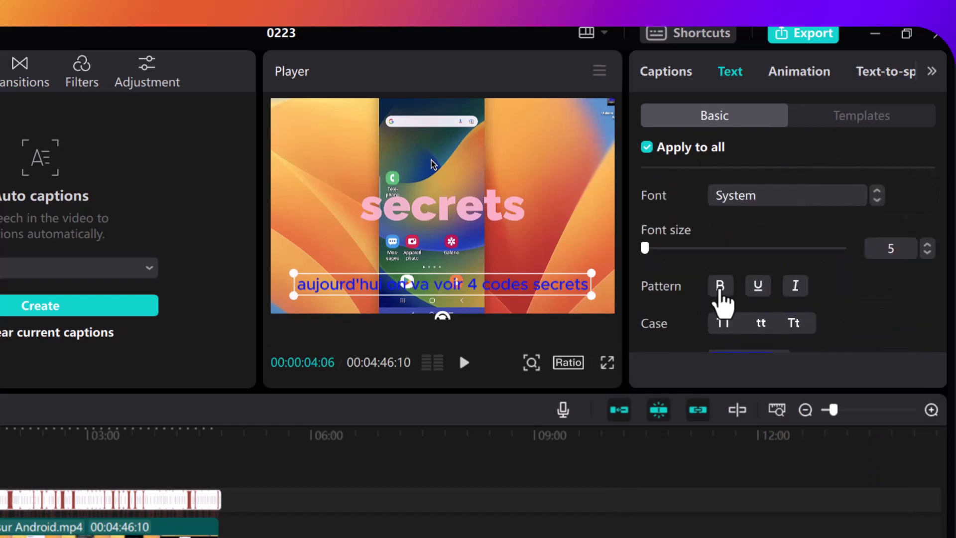
{"action": "left_click", "coordinate": [720, 292]}
Preview the captions up to a long line, and shrink and reposition the text so it fits inside the frame
{"action": "left_click", "coordinate": [465, 366]}
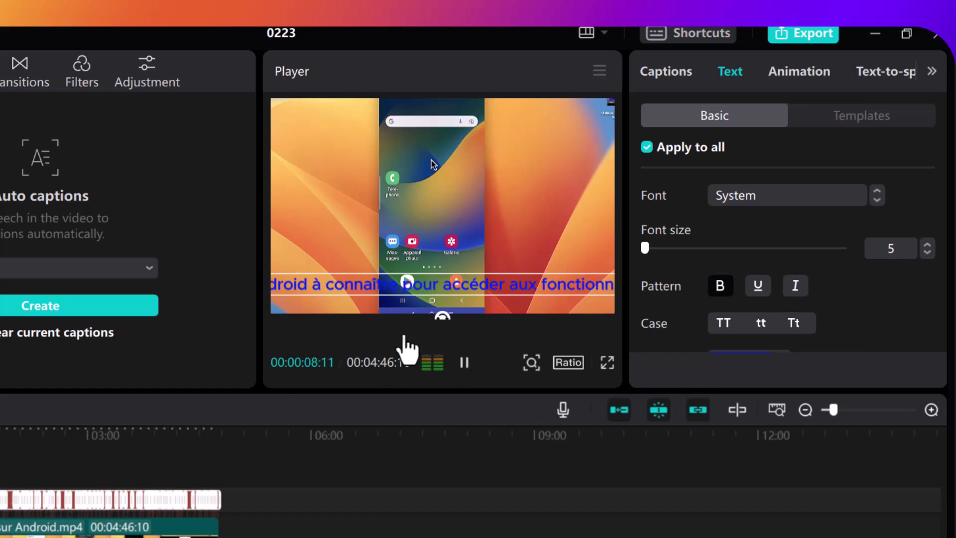
{"action": "key", "text": "space"}
{"action": "left_click_drag", "start_coordinate": [339, 278], "coordinate": [393, 262]}
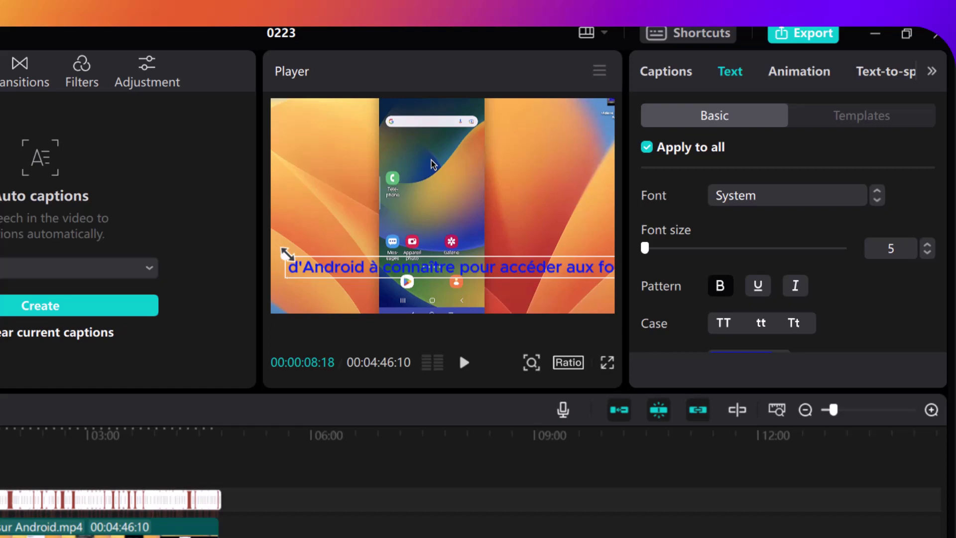
{"action": "left_click_drag", "start_coordinate": [283, 254], "coordinate": [327, 257]}
{"action": "left_click", "coordinate": [420, 297]}
{"action": "left_click_drag", "start_coordinate": [420, 302], "coordinate": [404, 288]}
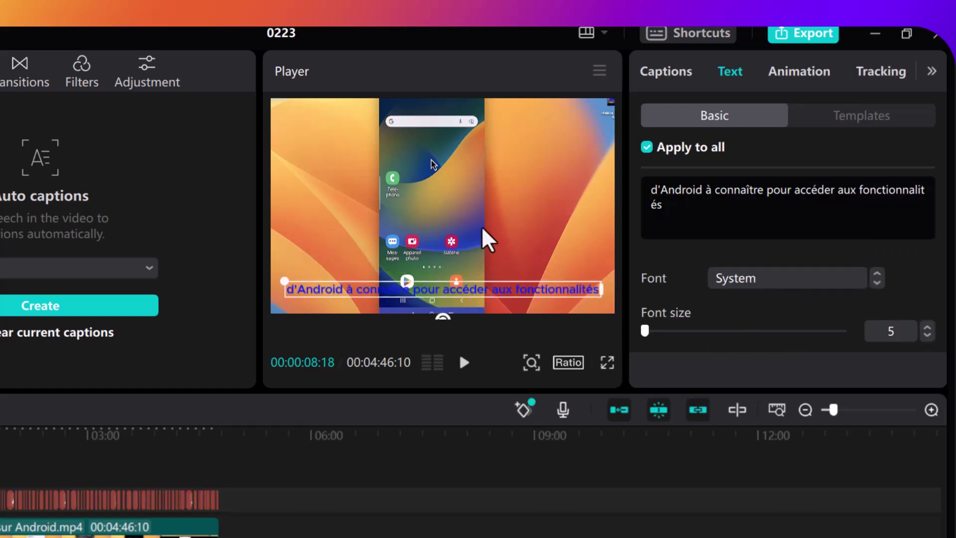
Apply the orange glowing "quick" caption template to all captions and preview it
{"action": "left_click", "coordinate": [850, 124]}
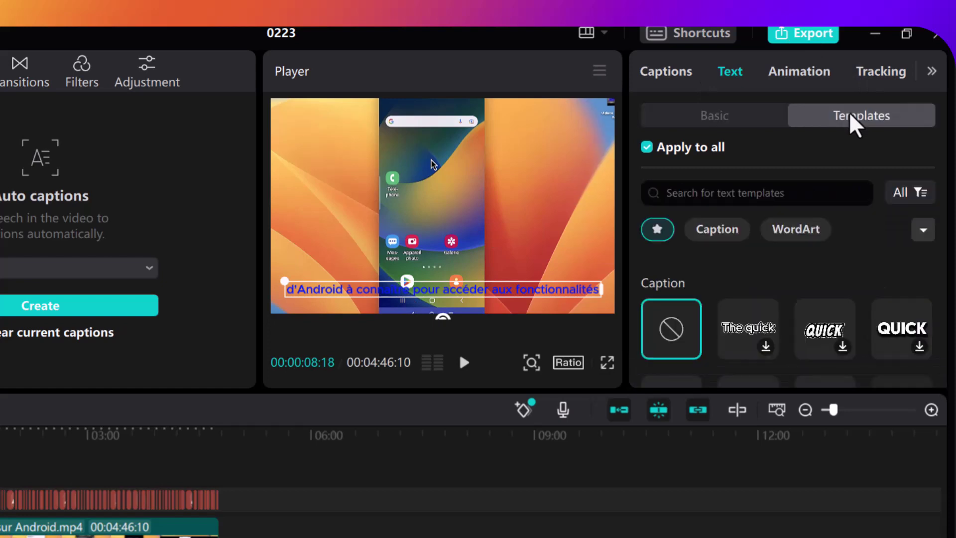
{"action": "left_click", "coordinate": [717, 229]}
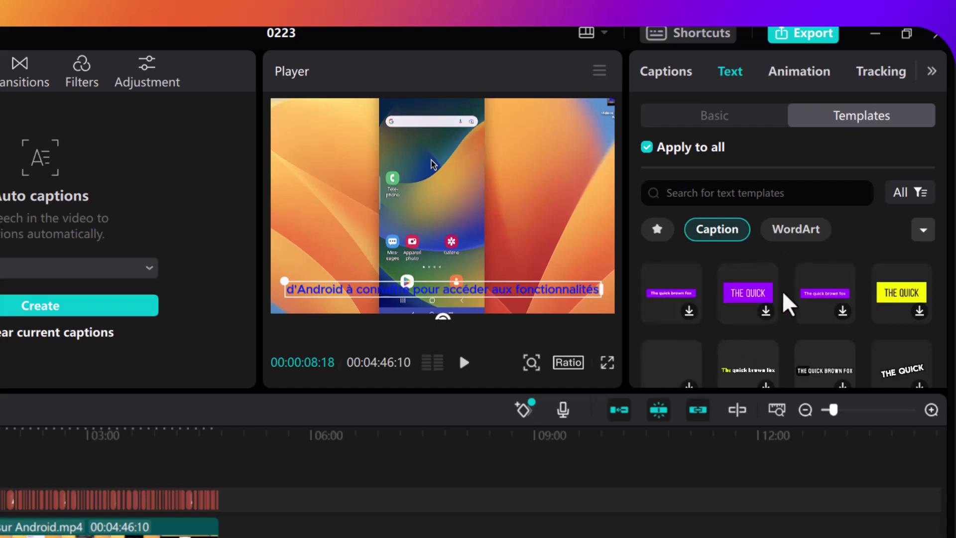
{"action": "scroll", "coordinate": [792, 299], "scroll_direction": "down", "scroll_amount": 3}
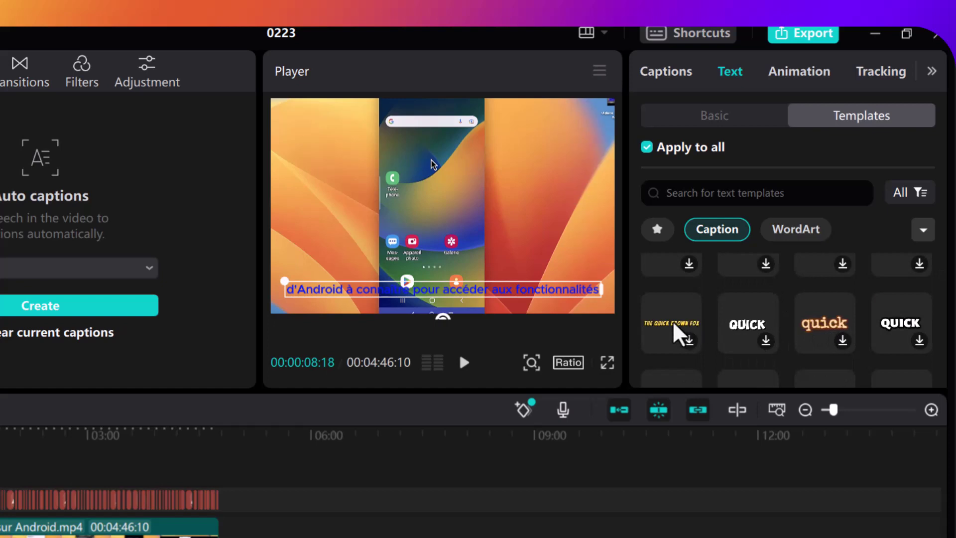
{"action": "left_click", "coordinate": [825, 319]}
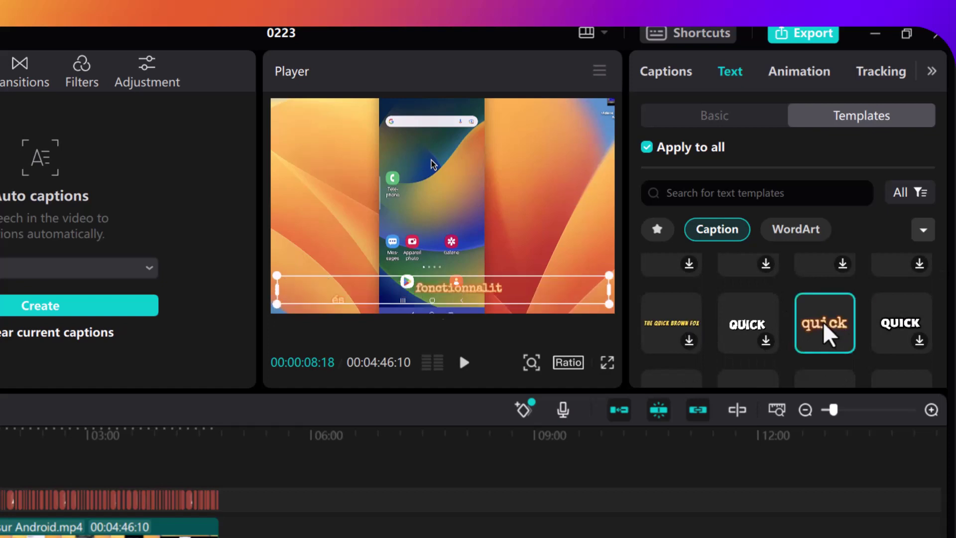
{"action": "left_click", "coordinate": [464, 362]}
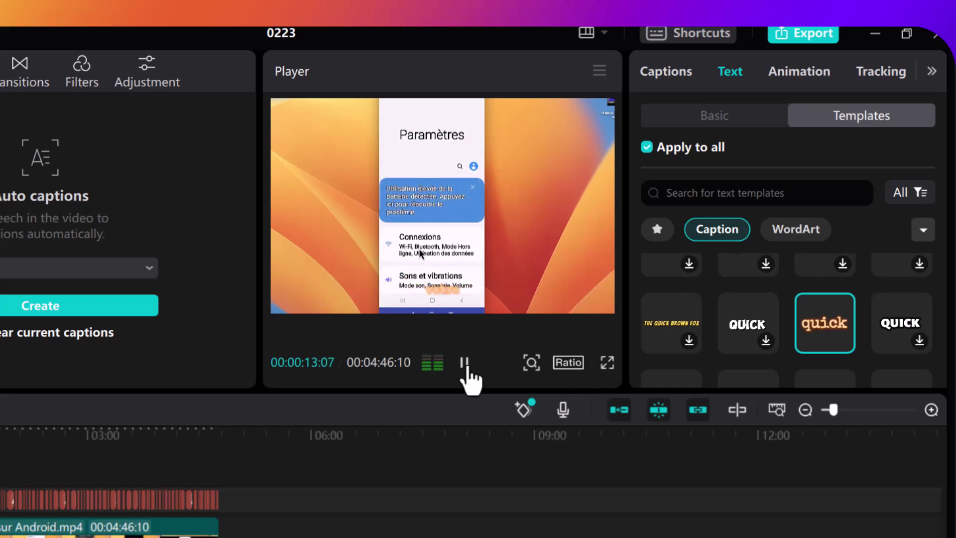
{"action": "left_click", "coordinate": [465, 366]}
Apply the yellow italic "THE QUICK BROWN FOX" template to all captions, shift them slightly down and left, and preview
{"action": "left_click", "coordinate": [669, 325]}
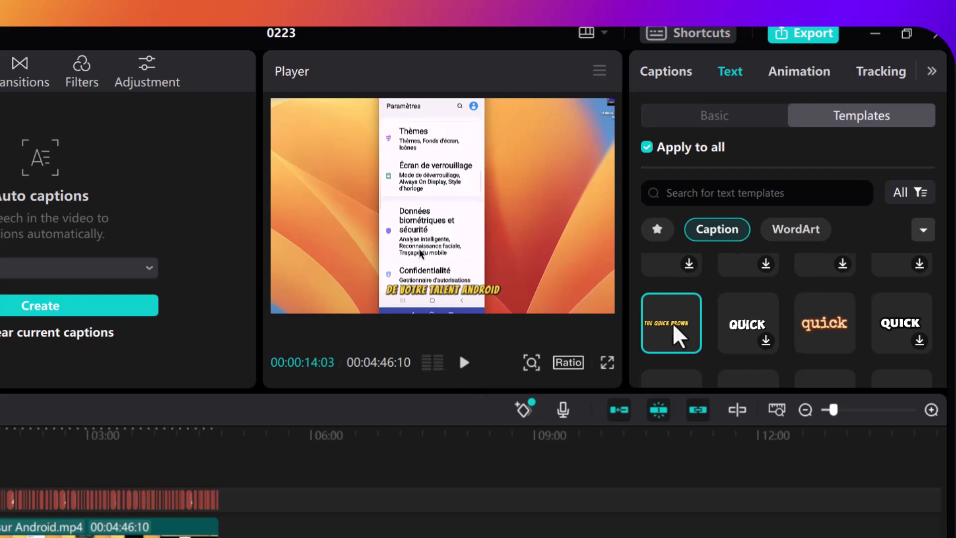
{"action": "mouse_move", "coordinate": [469, 286]}
{"action": "left_mouse_down"}
{"action": "mouse_move", "coordinate": [342, 279]}
{"action": "mouse_move", "coordinate": [460, 290]}
{"action": "left_mouse_up"}
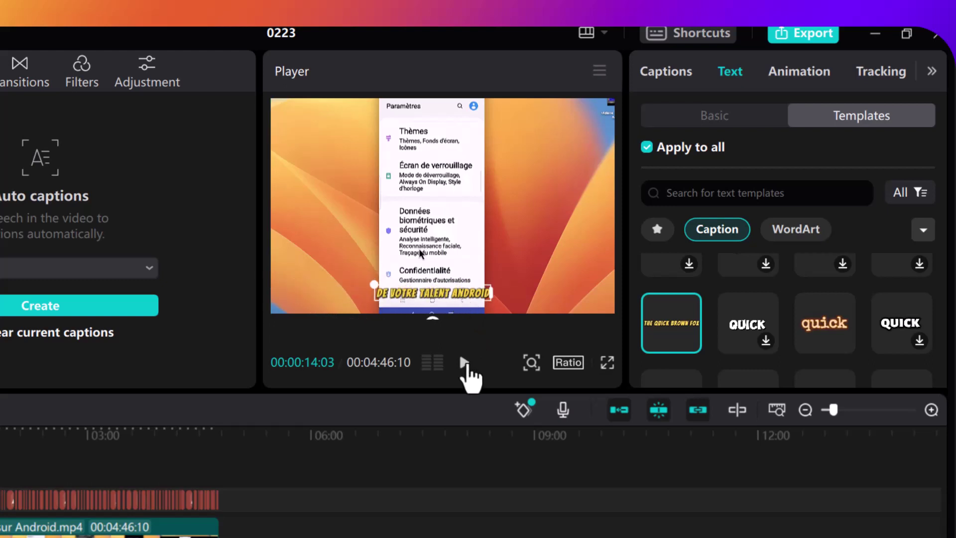
{"action": "left_click", "coordinate": [465, 367]}
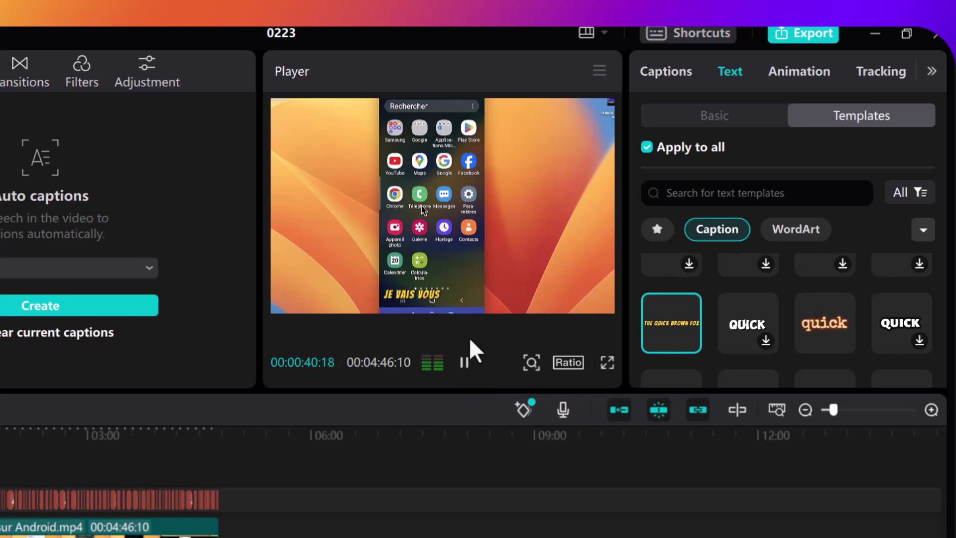
{"action": "left_click", "coordinate": [464, 369]}
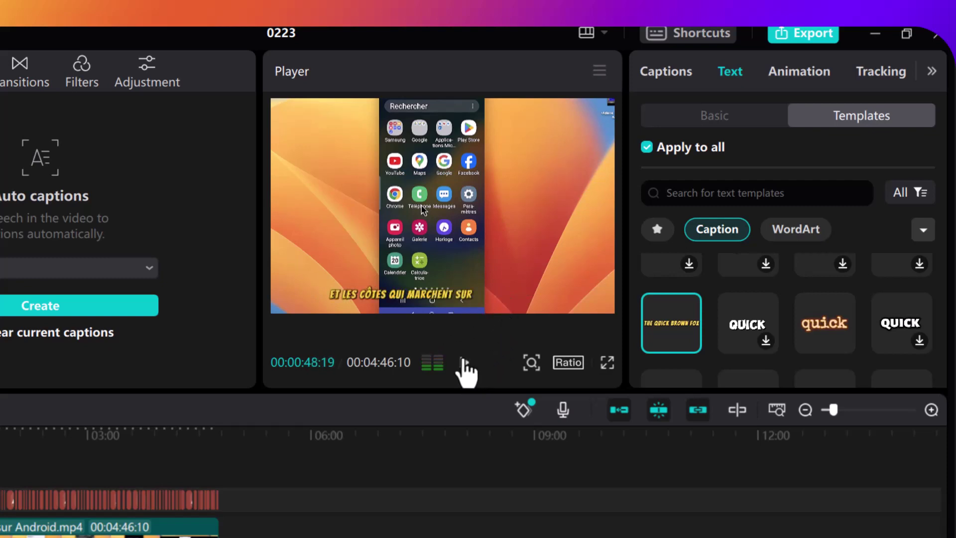
Try the solid magenta and the purple outlined WordArt styles on all captions
{"action": "scroll", "coordinate": [795, 269], "scroll_direction": "down", "scroll_amount": 2}
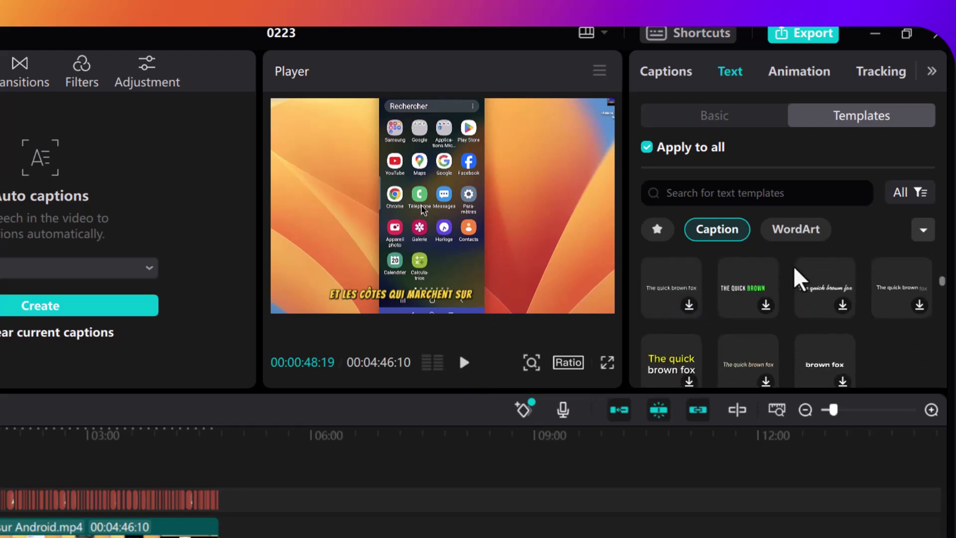
{"action": "left_click", "coordinate": [796, 229]}
{"action": "scroll", "coordinate": [792, 266], "scroll_direction": "down", "scroll_amount": 2}
{"action": "scroll", "coordinate": [787, 286], "scroll_direction": "down", "scroll_amount": 2}
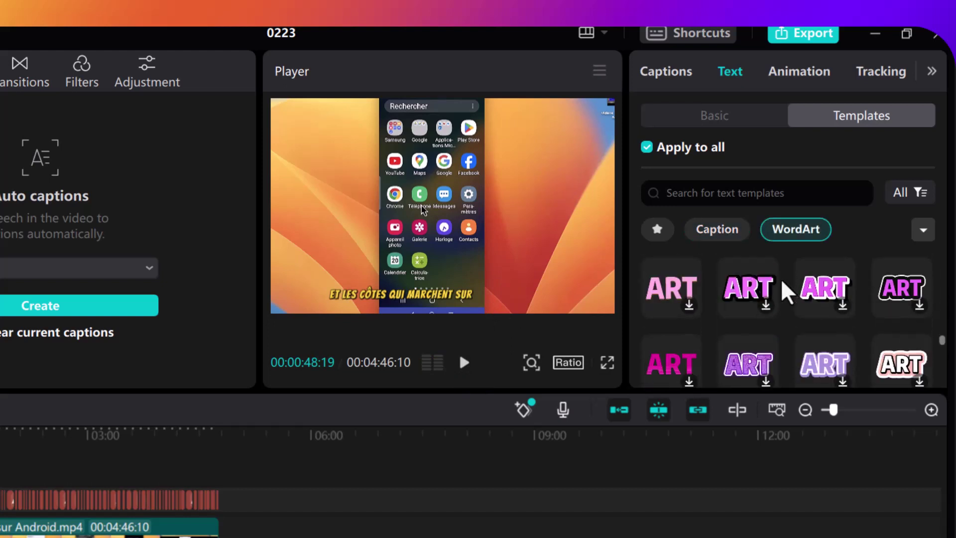
{"action": "left_click", "coordinate": [671, 369]}
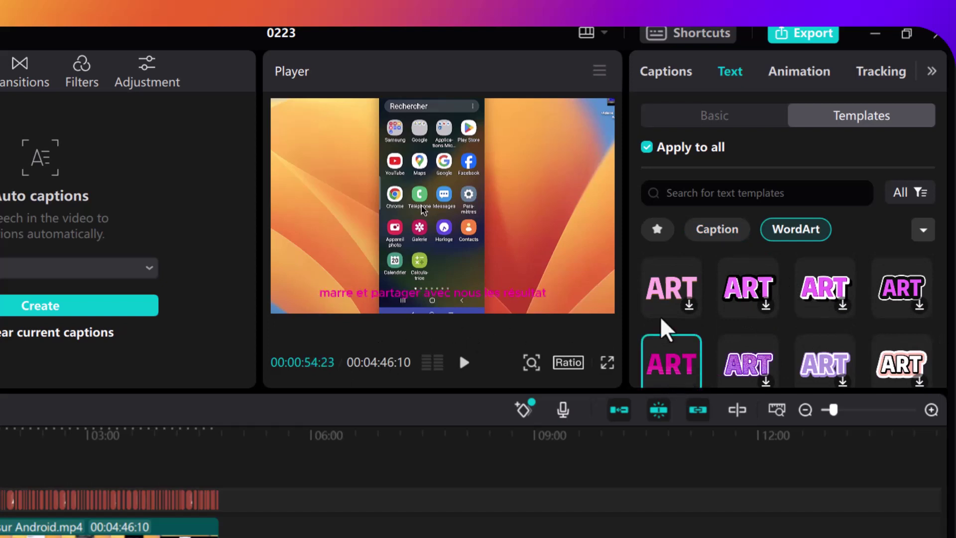
{"action": "left_click", "coordinate": [746, 365]}
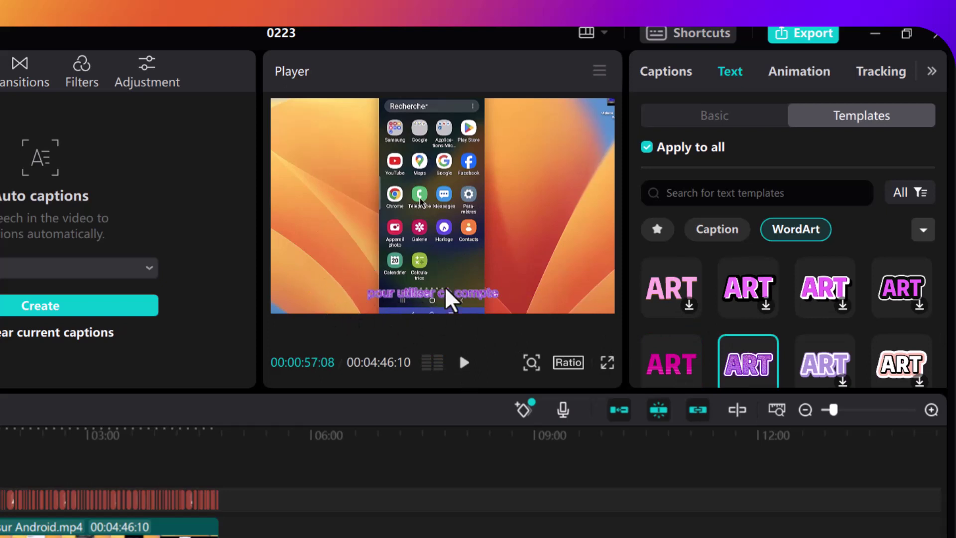
Apply the WordArt style with the white and pale pink outline to all captions and preview the result
{"action": "left_click", "coordinate": [906, 359]}
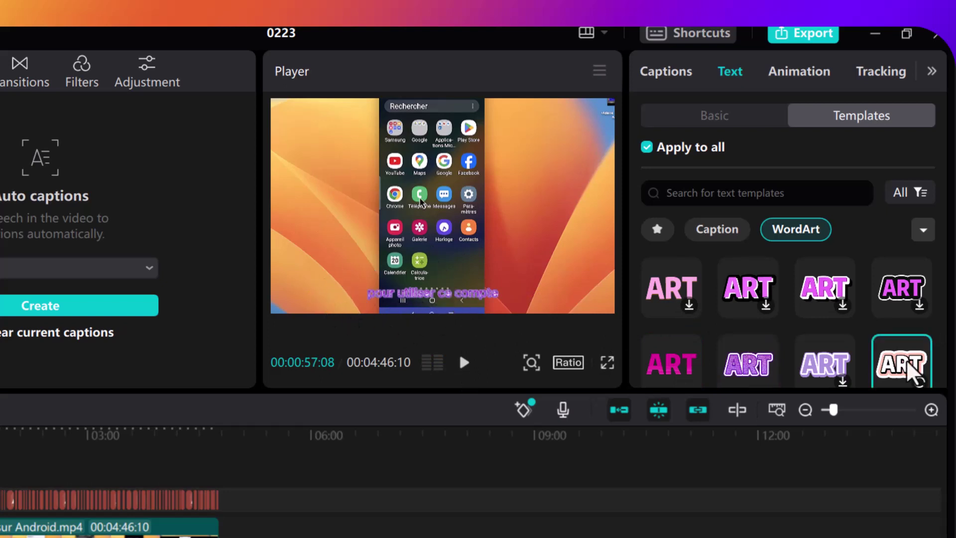
{"action": "left_click", "coordinate": [464, 365]}
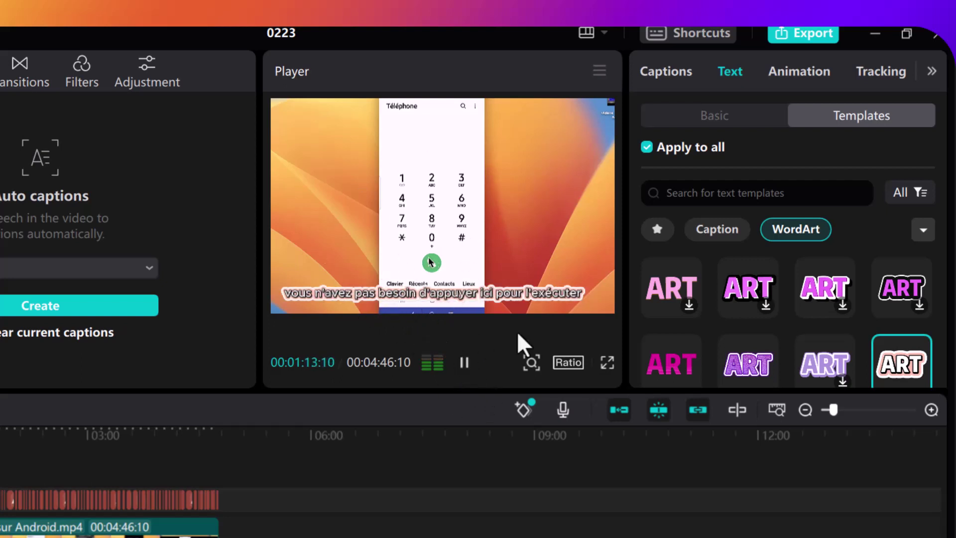
{"action": "key", "text": "space"}
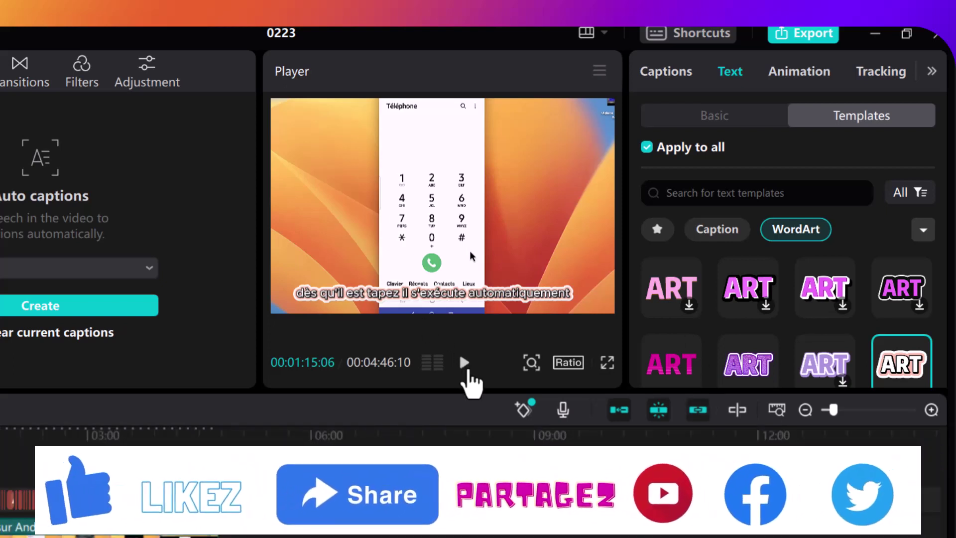
{"action": "left_click", "coordinate": [464, 362]}
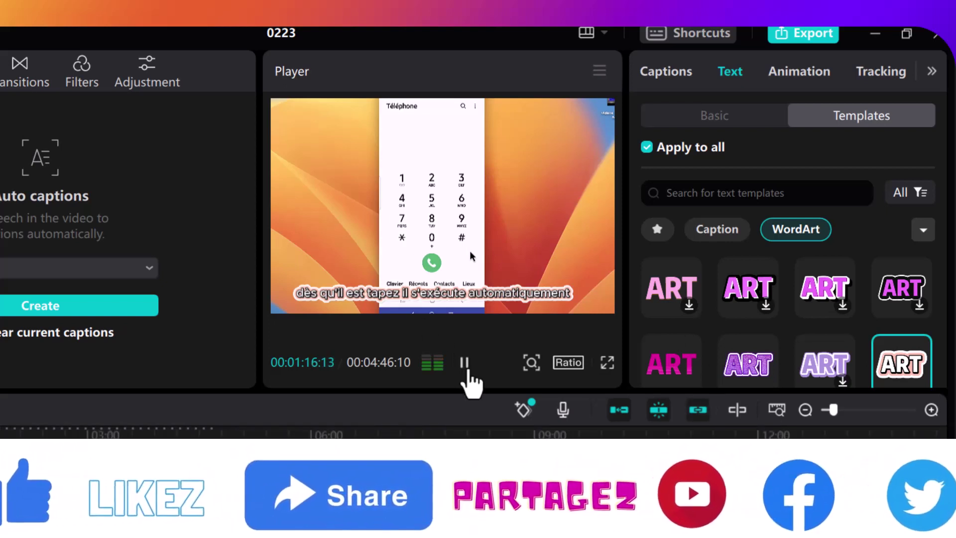